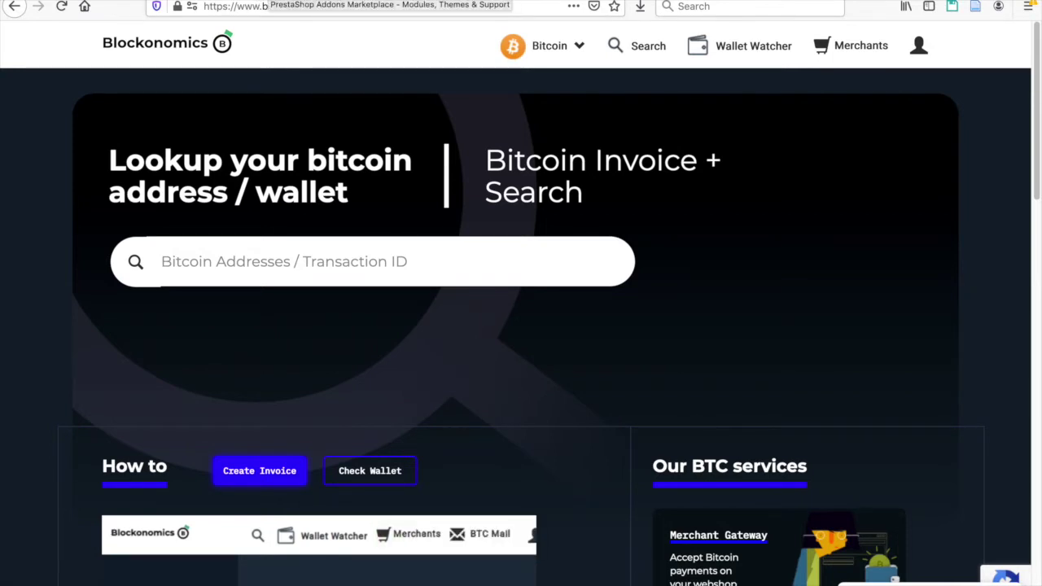
# Search the Addons Marketplace for Blockonomics and open its Bitcoin payments module page.
pyautogui.click(277, 0)
pyautogui.moveTo(309, 82)
pyautogui.click(284, 234)
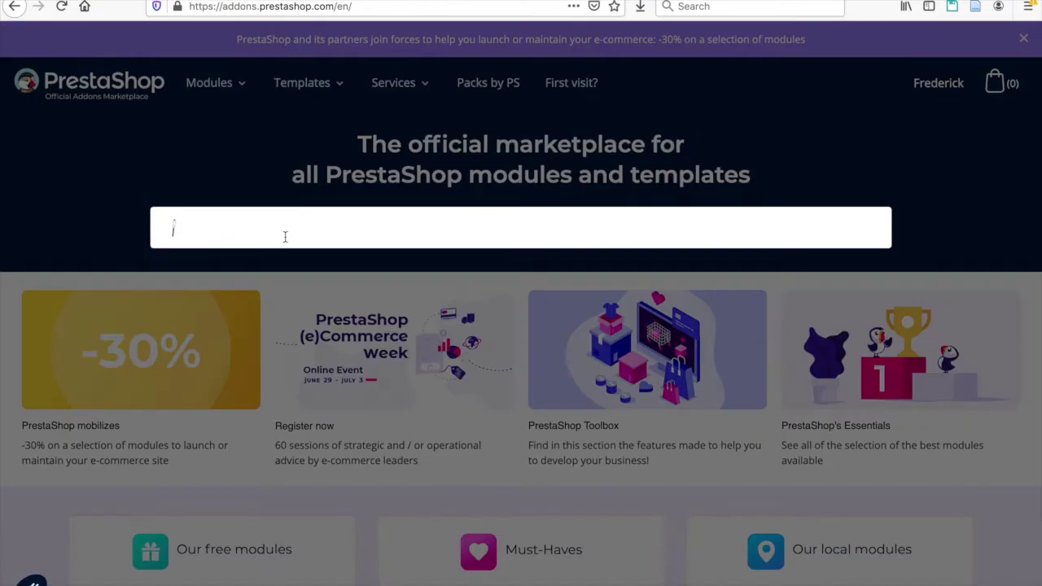
pyautogui.write('Blockonomics')
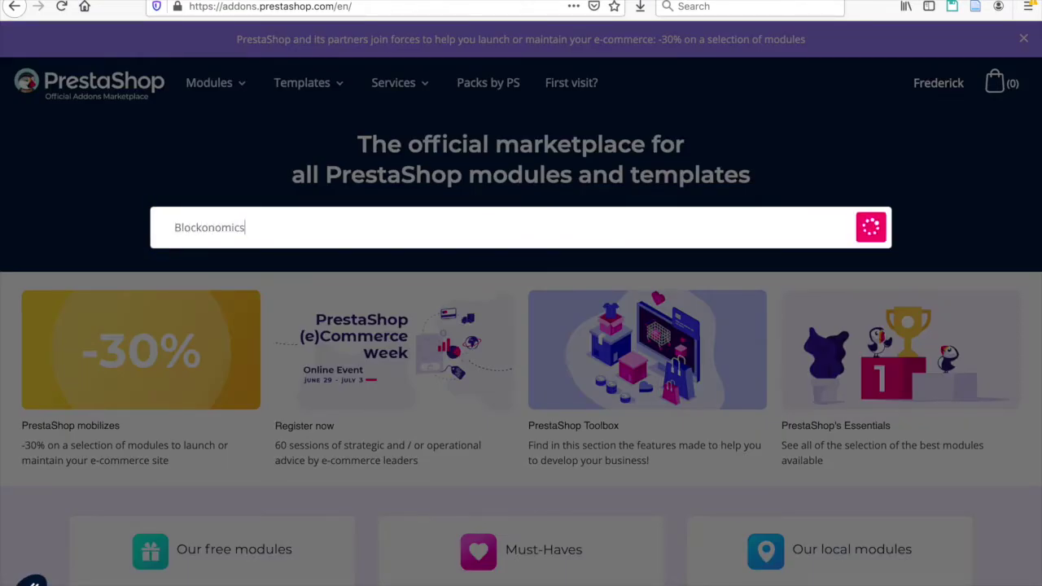
pyautogui.press('Return')
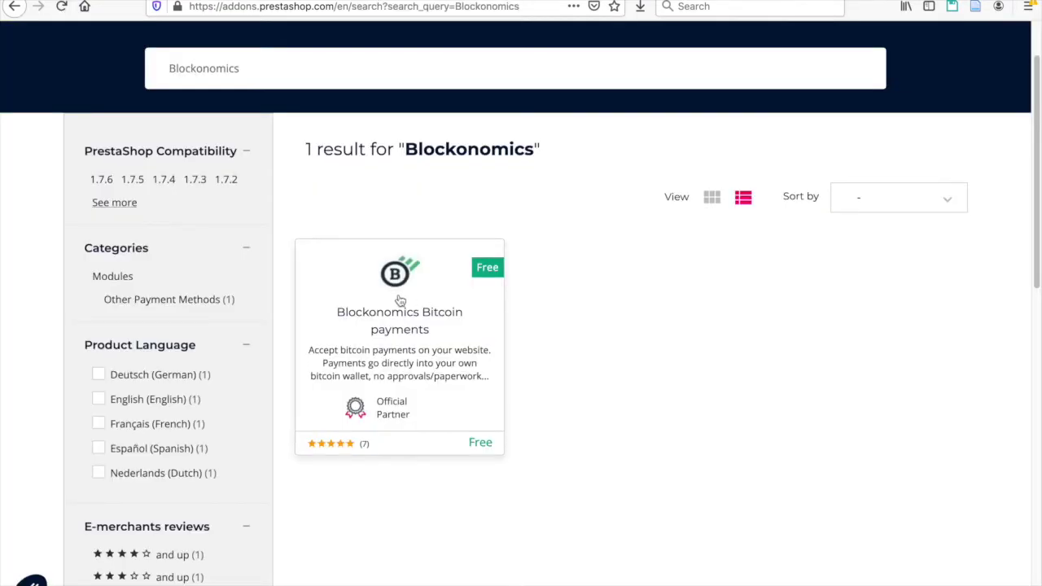
pyautogui.click(400, 301)
# Download and save the module zip for PrestaShop 1.7.
pyautogui.click(821, 342)
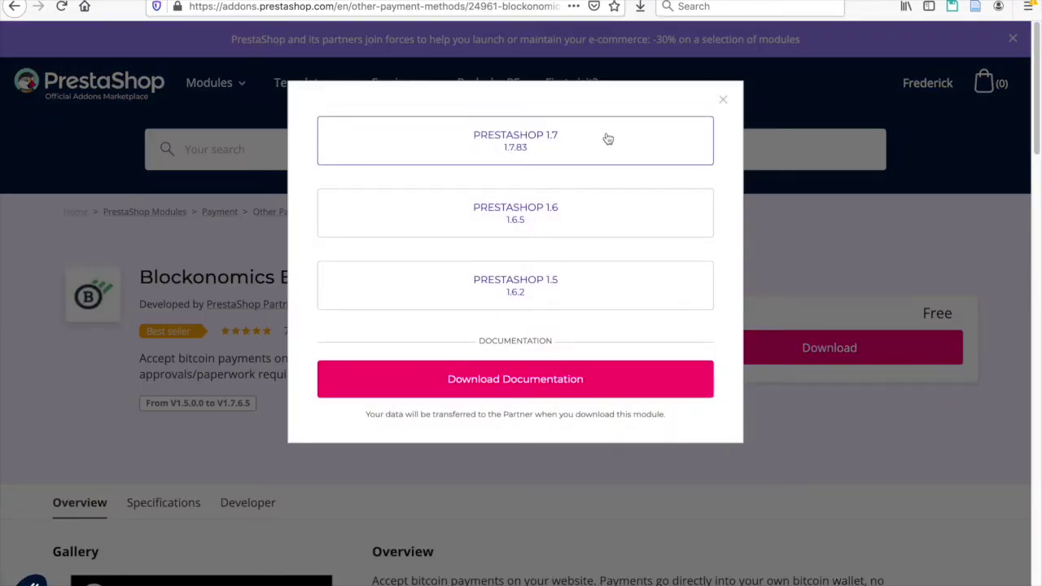
pyautogui.click(608, 138)
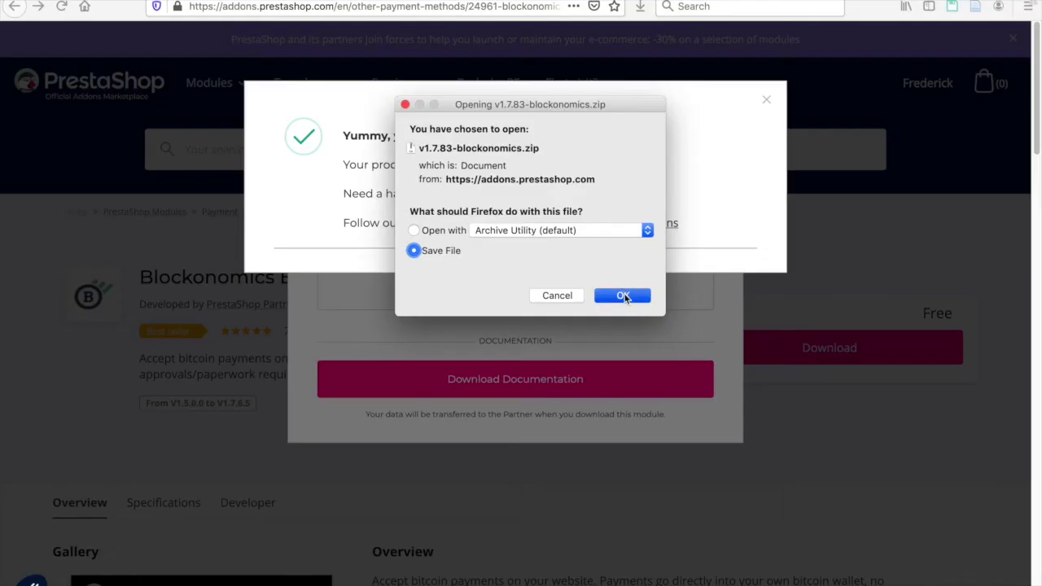
pyautogui.click(623, 295)
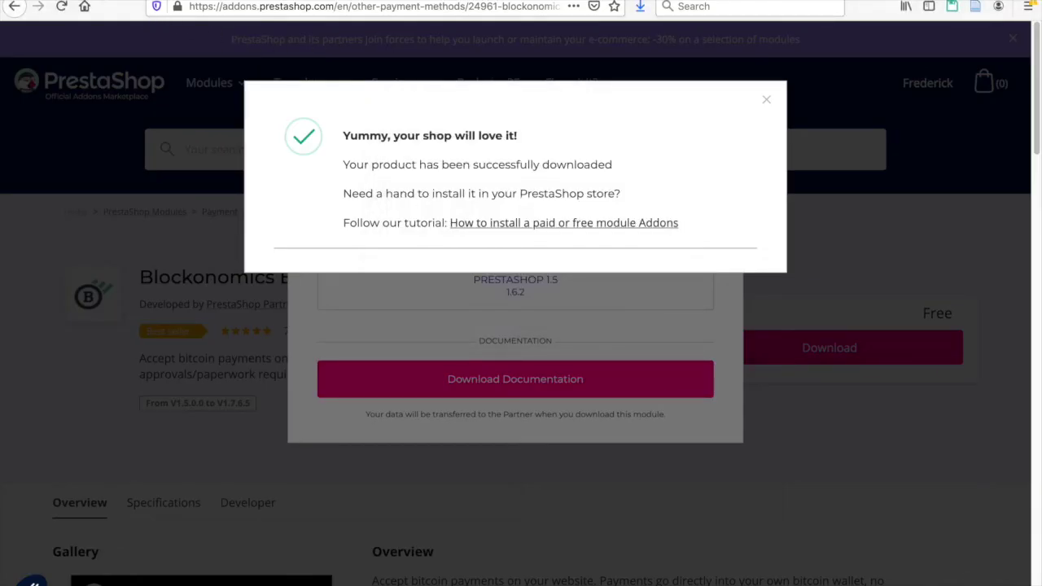
pyautogui.click(122, 1)
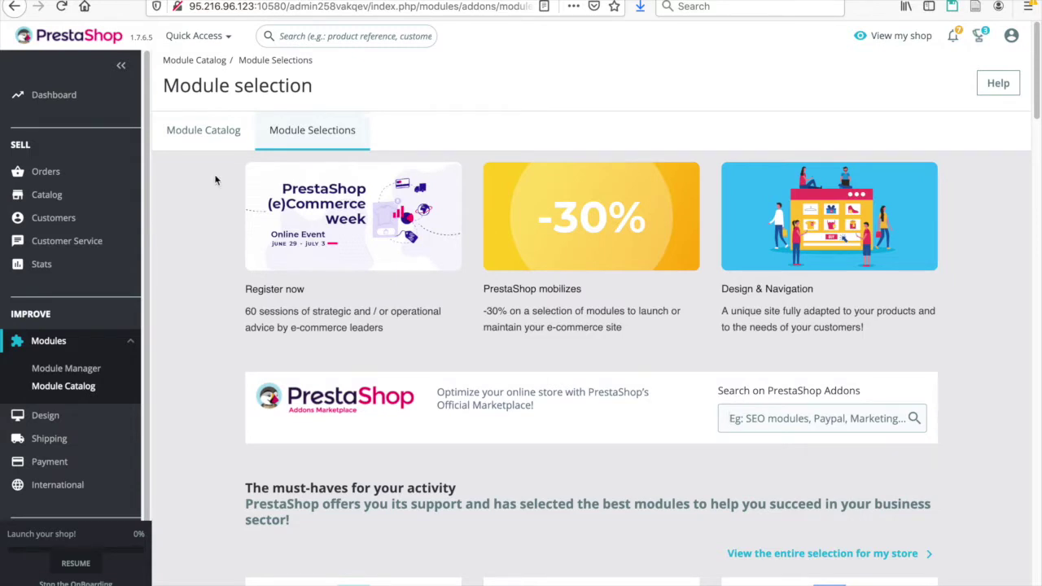
# Upload and install v1.7.83-blockonomics(1).zip from Module Catalog's Upload a module.
pyautogui.click(92, 391)
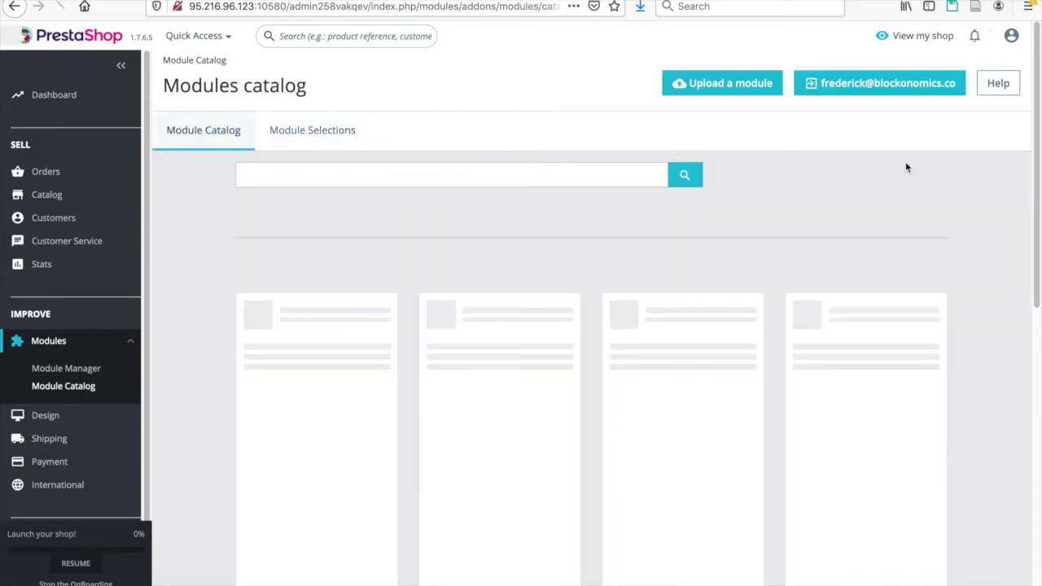
pyautogui.click(745, 90)
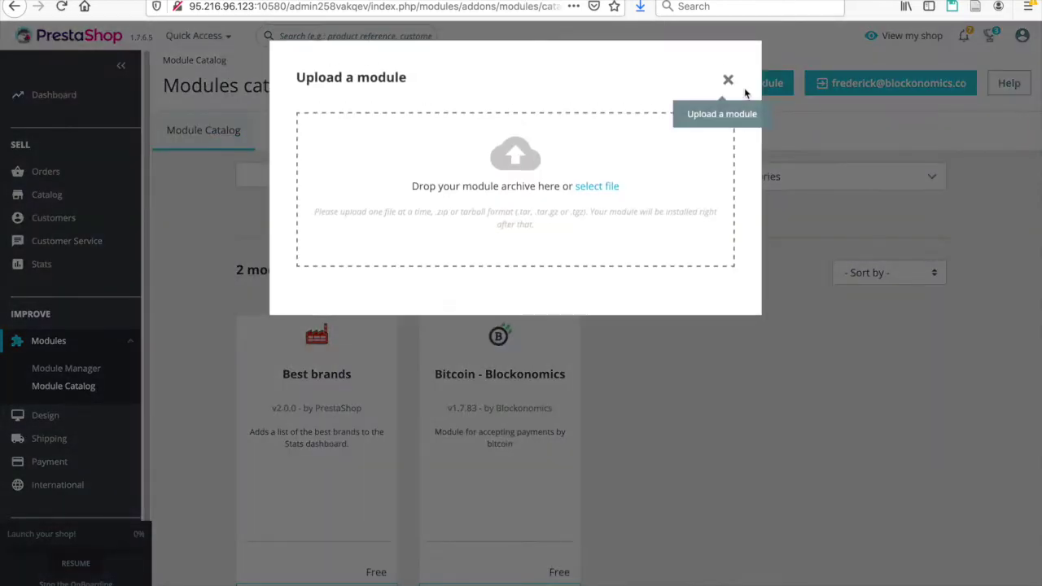
pyautogui.click(613, 187)
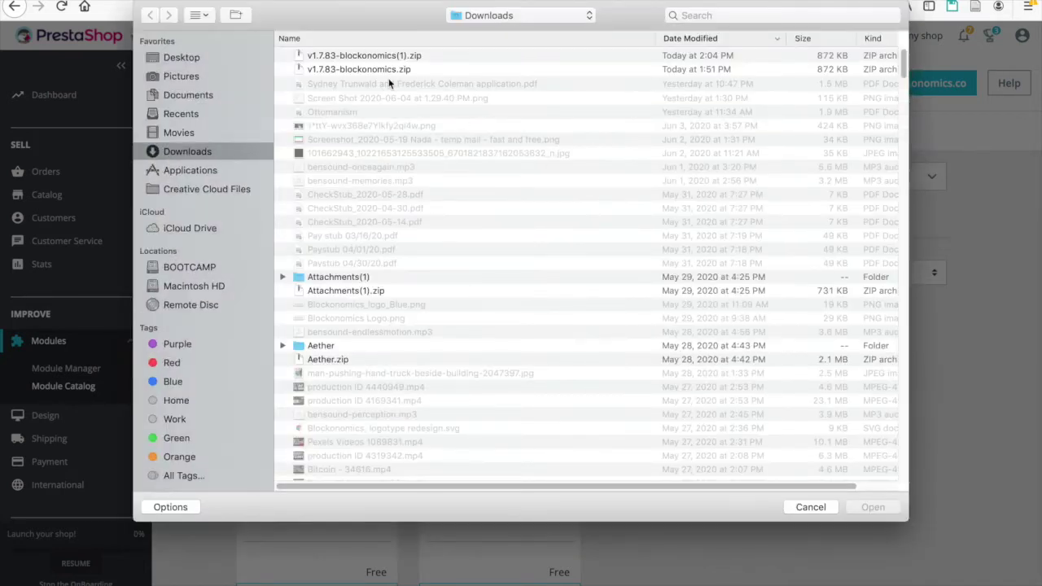
pyautogui.click(440, 55)
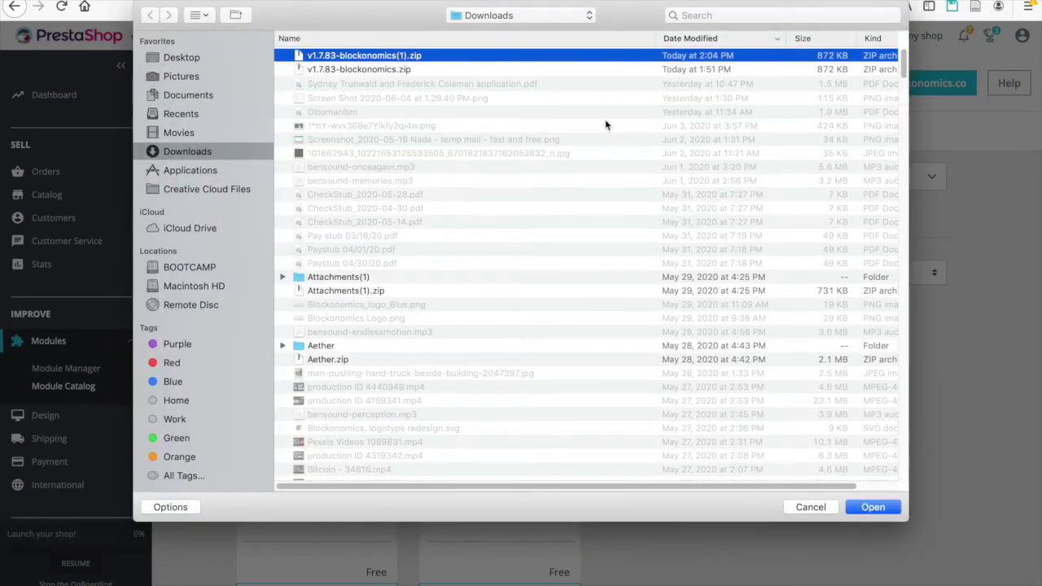
pyautogui.click(890, 513)
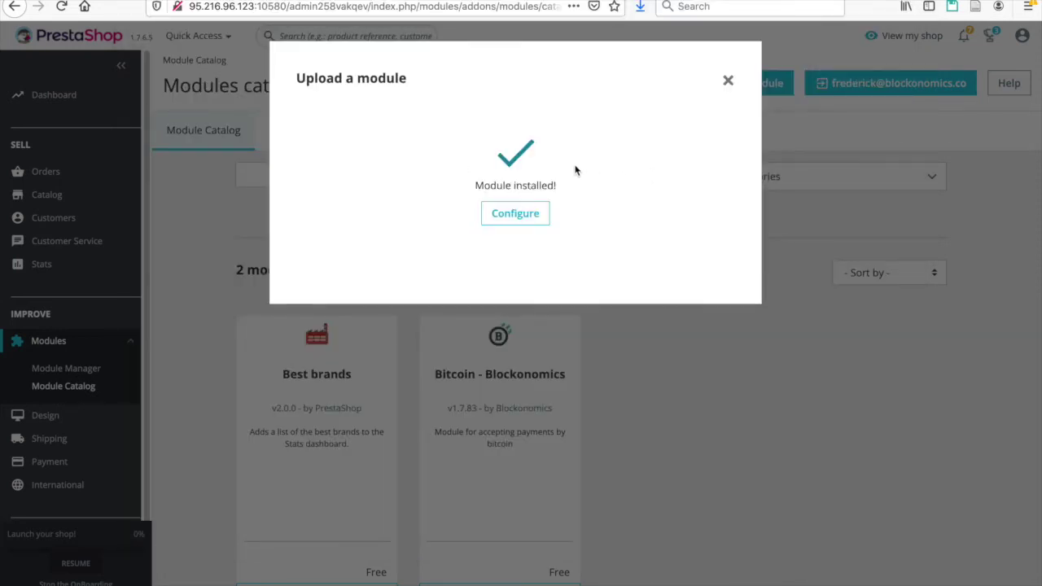
# Open the Blockonomics module's configuration, then its Merchants link under Store Info.
pyautogui.click(522, 214)
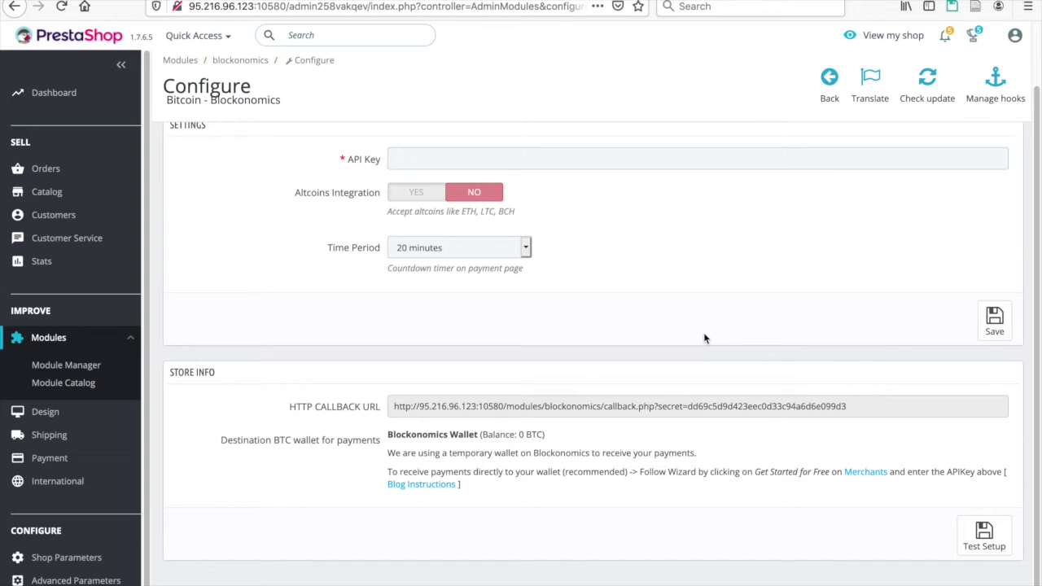
pyautogui.click(879, 479)
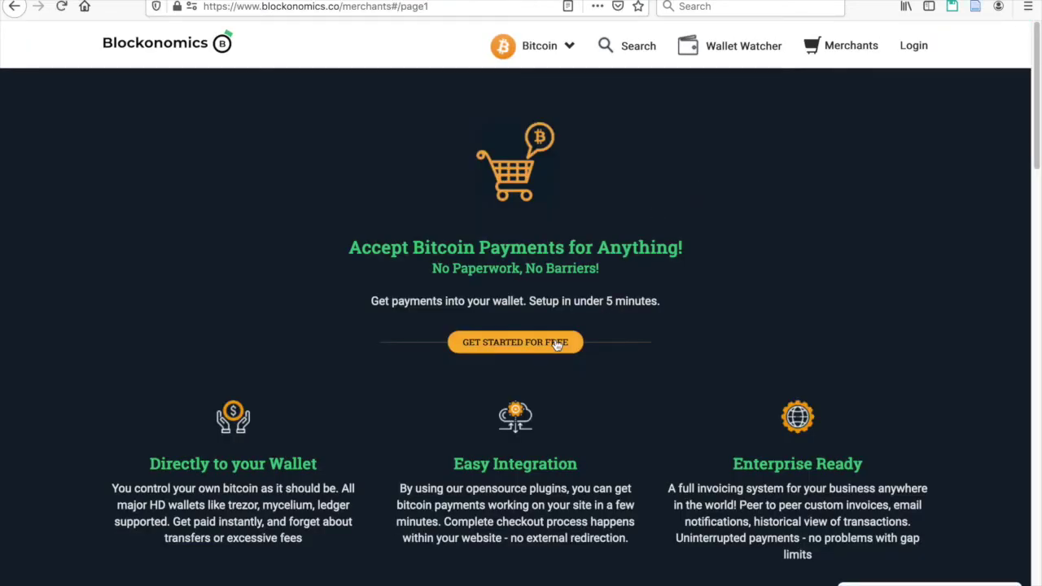
pyautogui.click(557, 343)
pyautogui.click(521, 196)
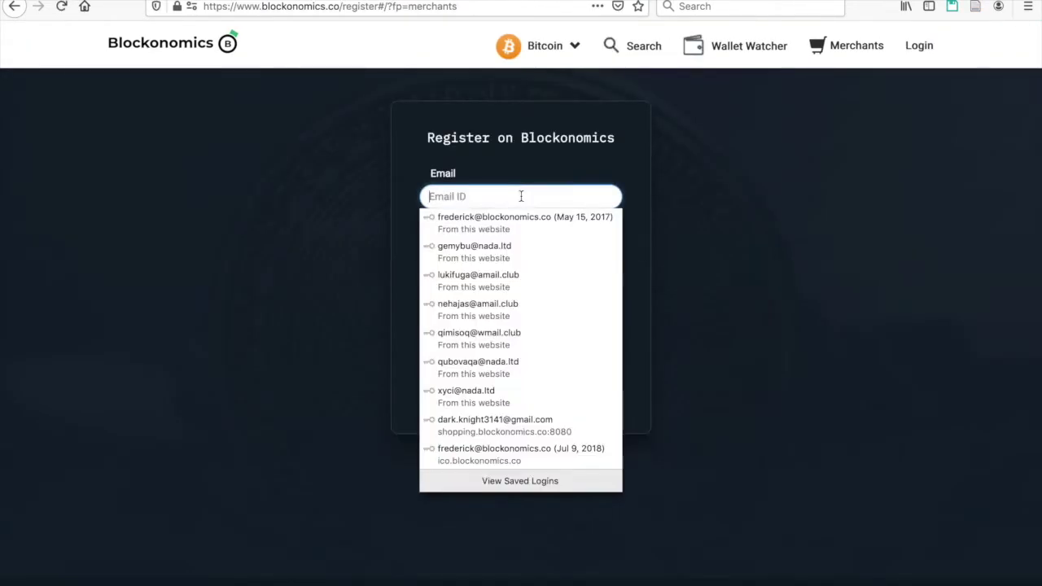
pyautogui.click(466, 247)
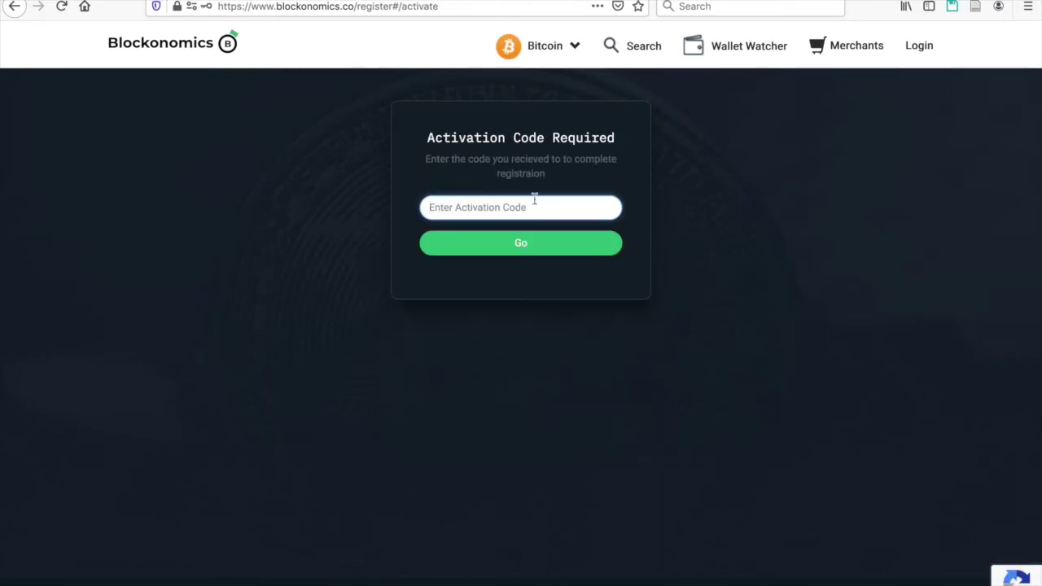
# Copy the activation code from the getnada email and submit it on Blockonomics.
pyautogui.hotkey('ctrl', 'Tab')
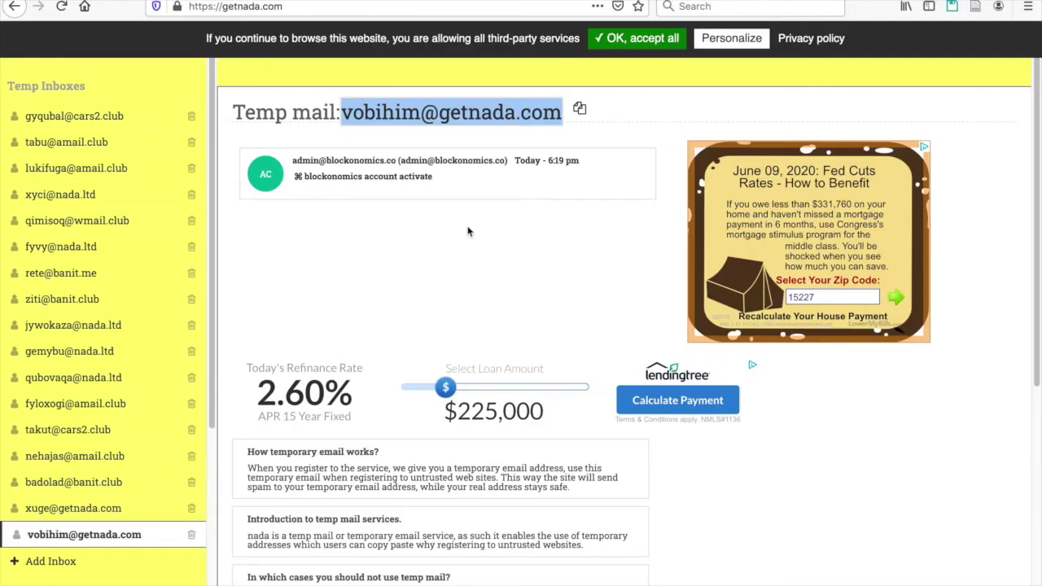
pyautogui.click(402, 172)
pyautogui.doubleClick(361, 323)
pyautogui.hotkey('ctrl', 'c')
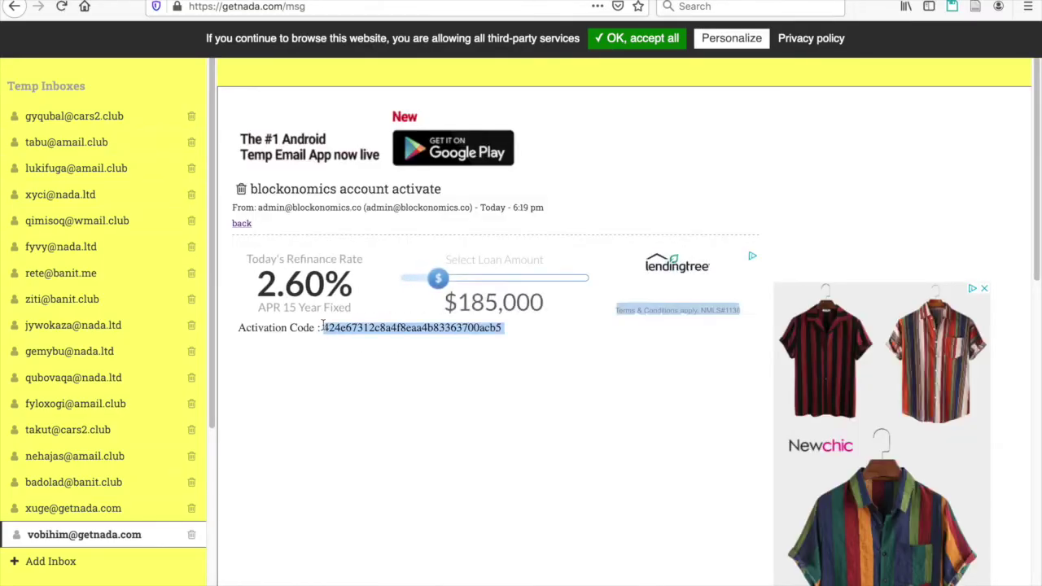
pyautogui.hotkey('ctrl', 'Tab')
pyautogui.hotkey('ctrl', 'v')
pyautogui.click(529, 243)
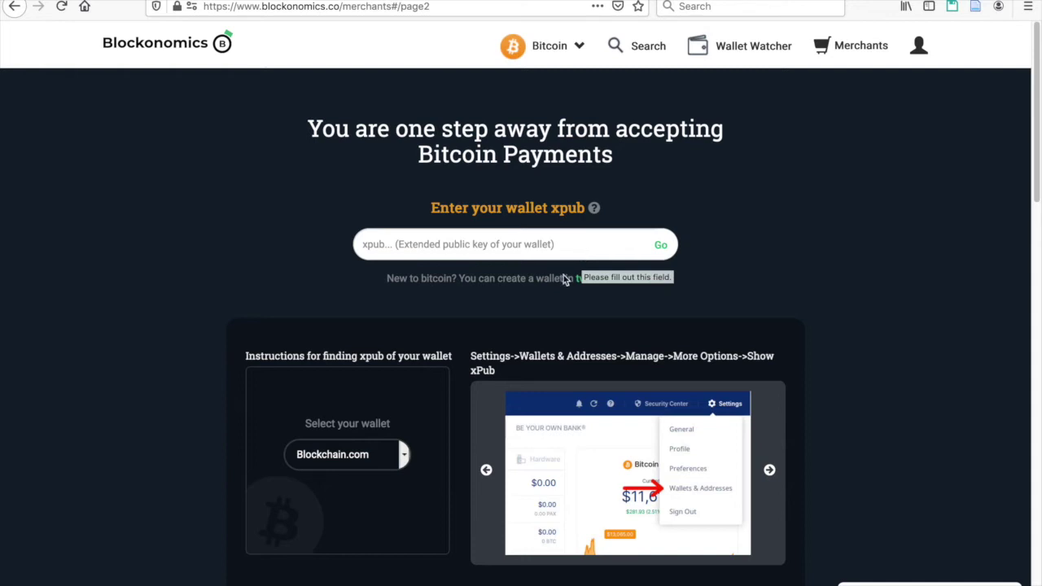
# Choose Blockchain.com from the Blockonomics wallet list for xpub instructions.
pyautogui.click(403, 459)
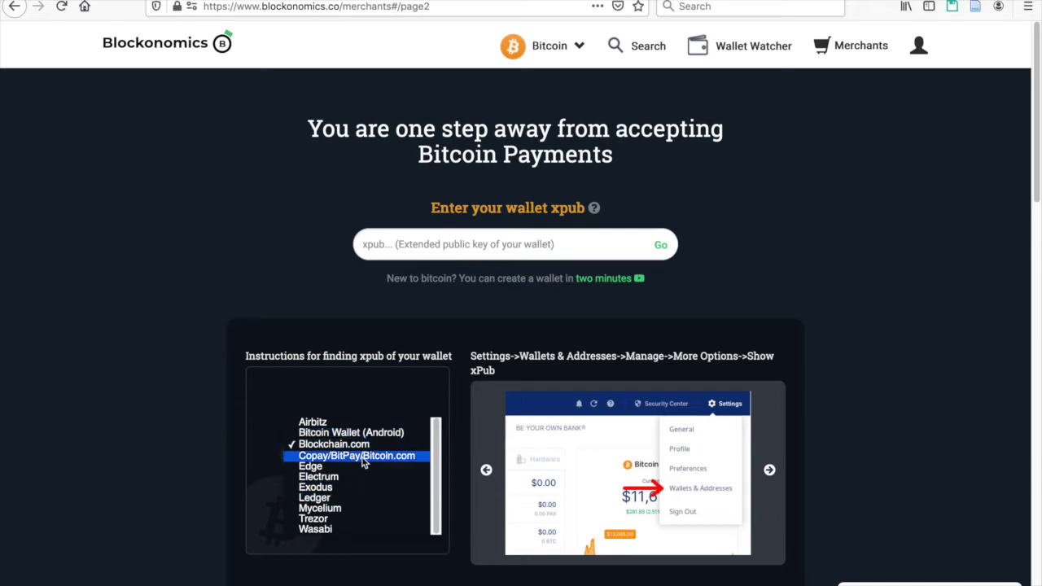
pyautogui.click(731, 259)
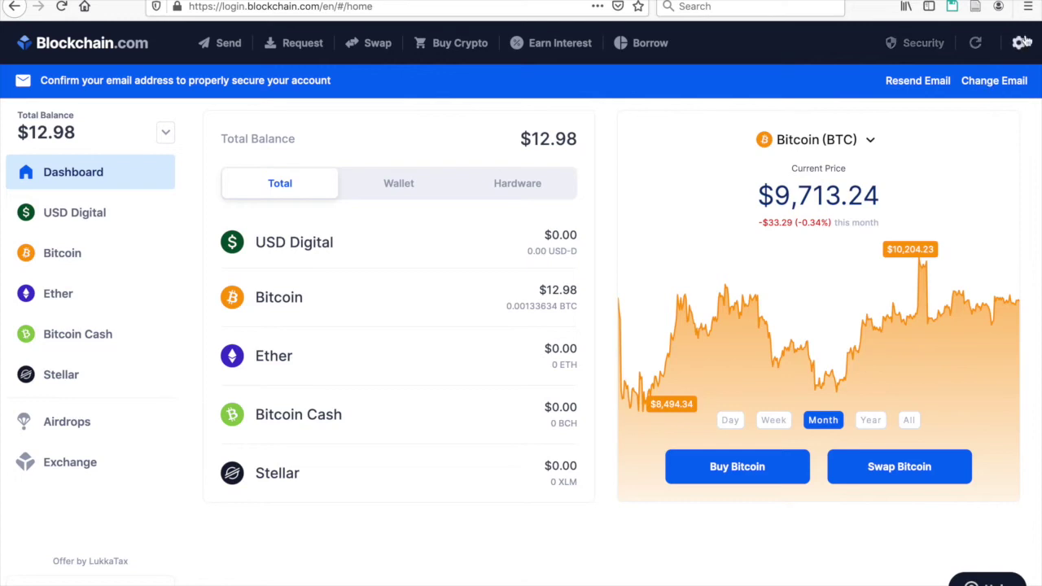
# Reveal and select My Bitcoin Wallet's xPub under Settings > Wallets & Addresses.
pyautogui.click(1024, 42)
pyautogui.click(959, 226)
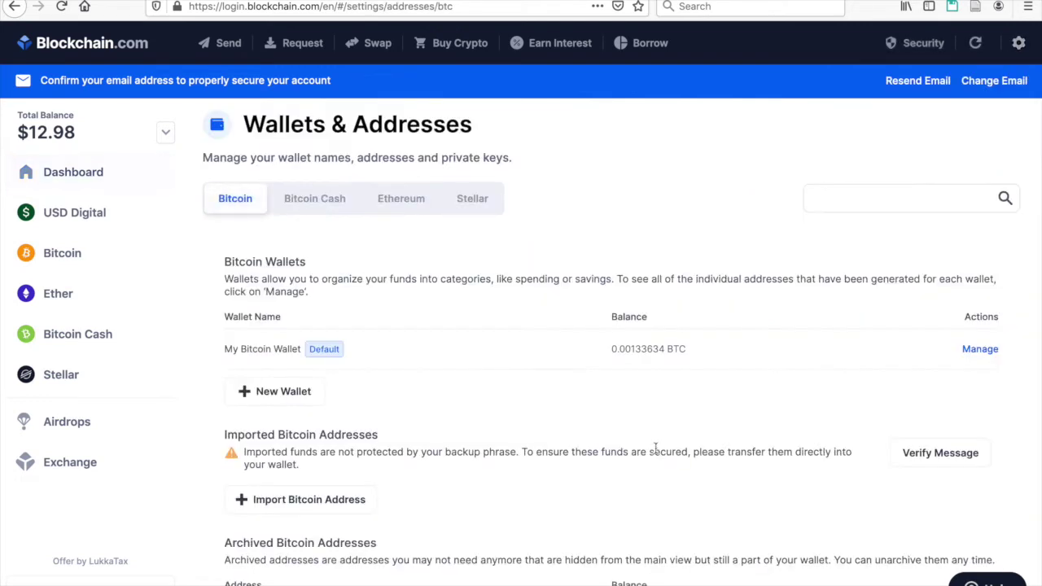
pyautogui.click(981, 348)
pyautogui.click(688, 269)
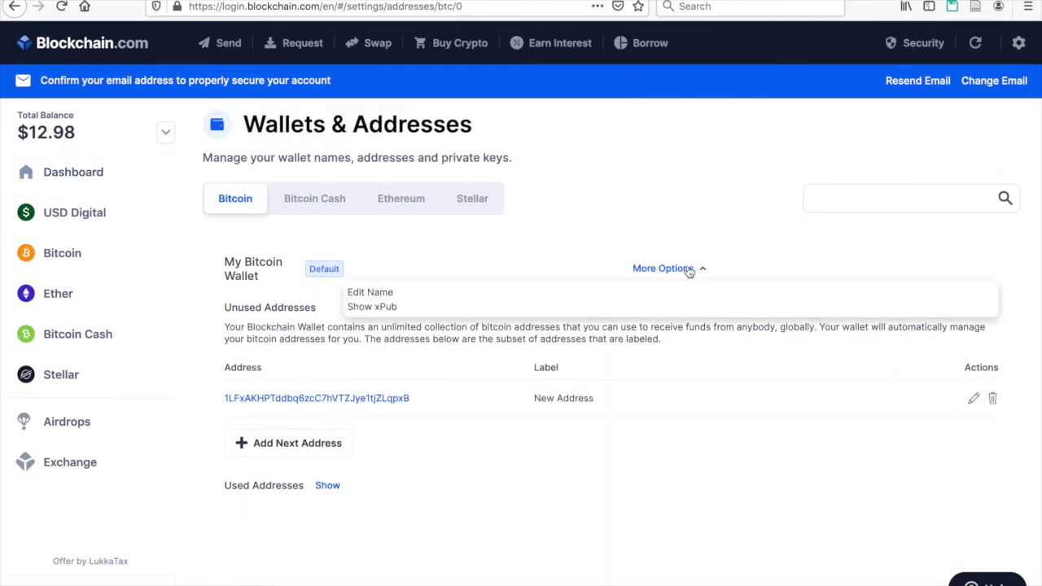
pyautogui.click(368, 306)
pyautogui.moveTo(631, 281); pyautogui.dragTo(346, 252)
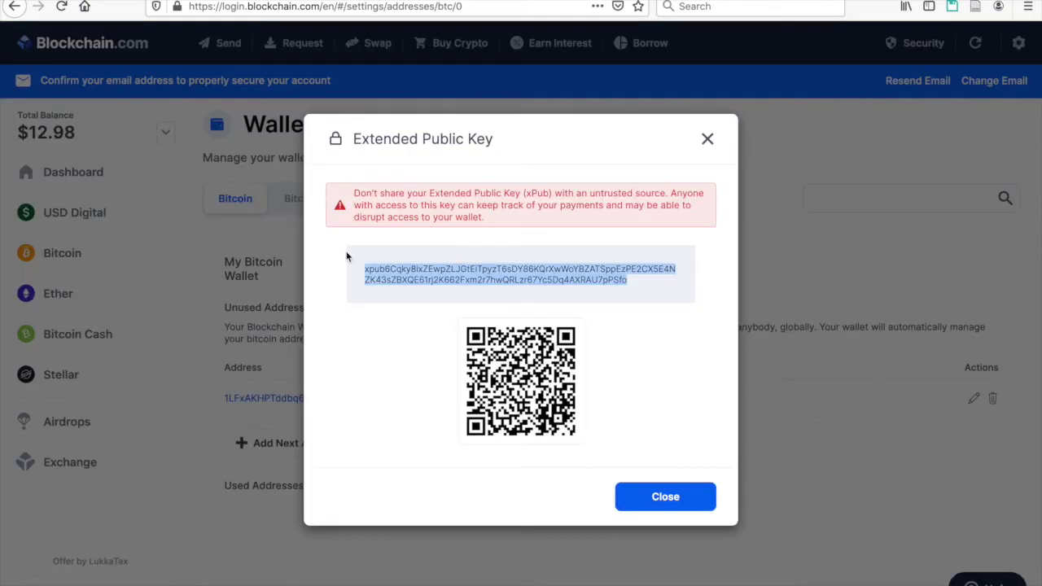
# Paste the wallet xpub on the Blockonomics merchants page and submit it.
pyautogui.click(469, 0)
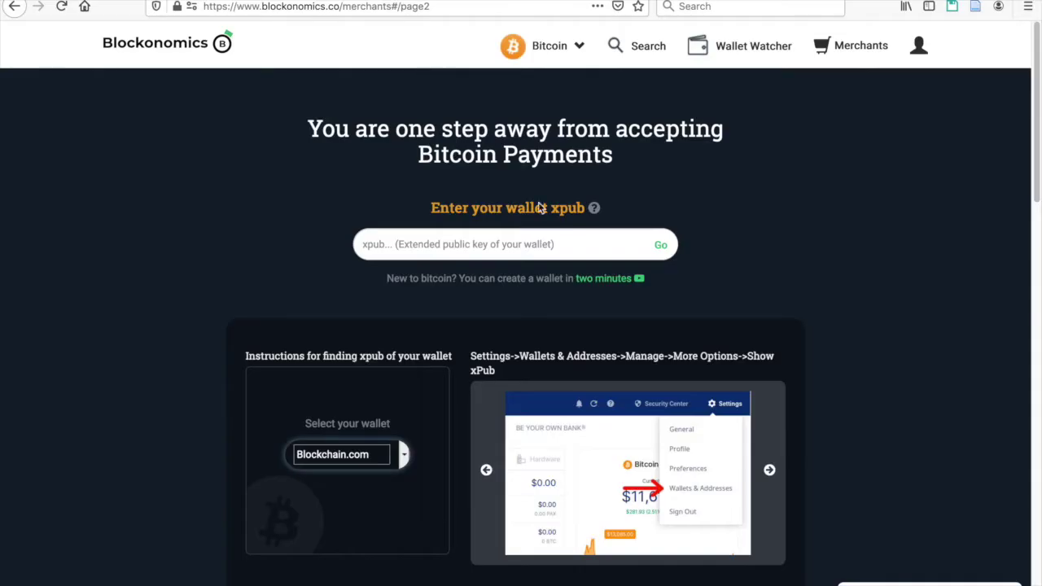
pyautogui.click(549, 242)
pyautogui.hotkey('ctrl', 'v')
pyautogui.click(660, 244)
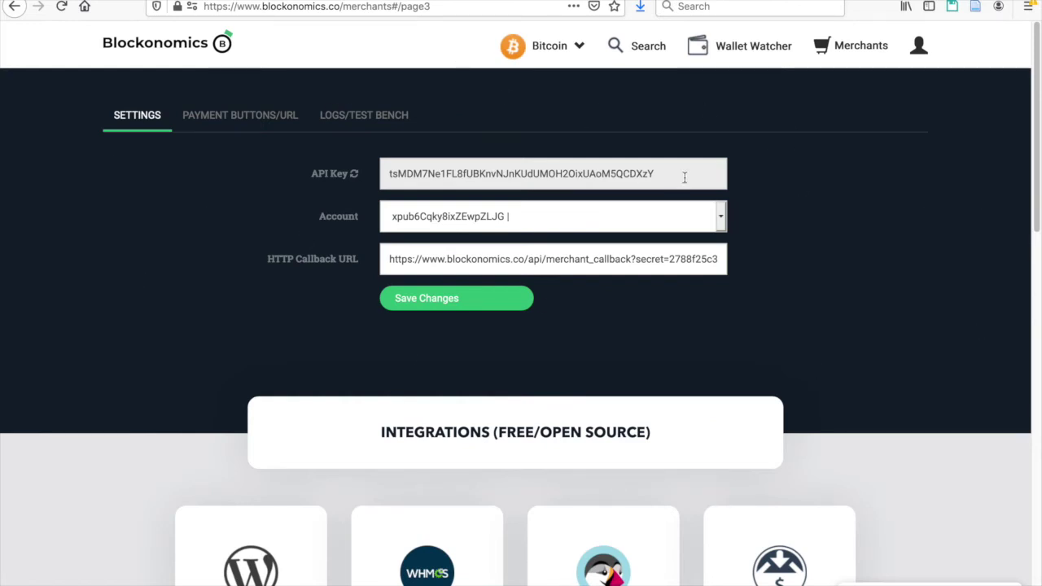
# Copy the Blockonomics API key into PrestaShop's API Key field.
pyautogui.moveTo(685, 178); pyautogui.dragTo(331, 174)
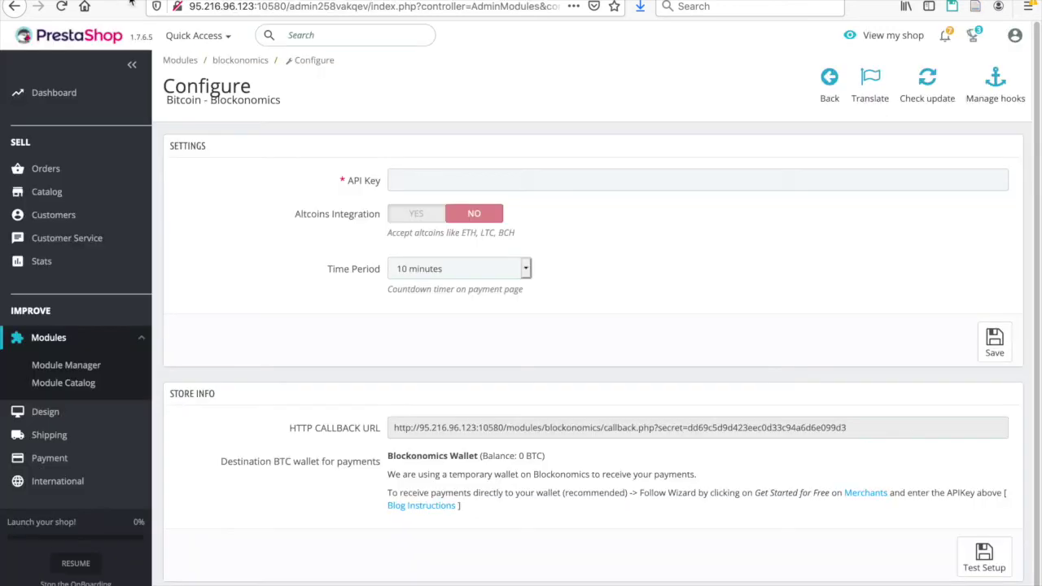
pyautogui.click(461, 179)
pyautogui.hotkey('ctrl', 'v')
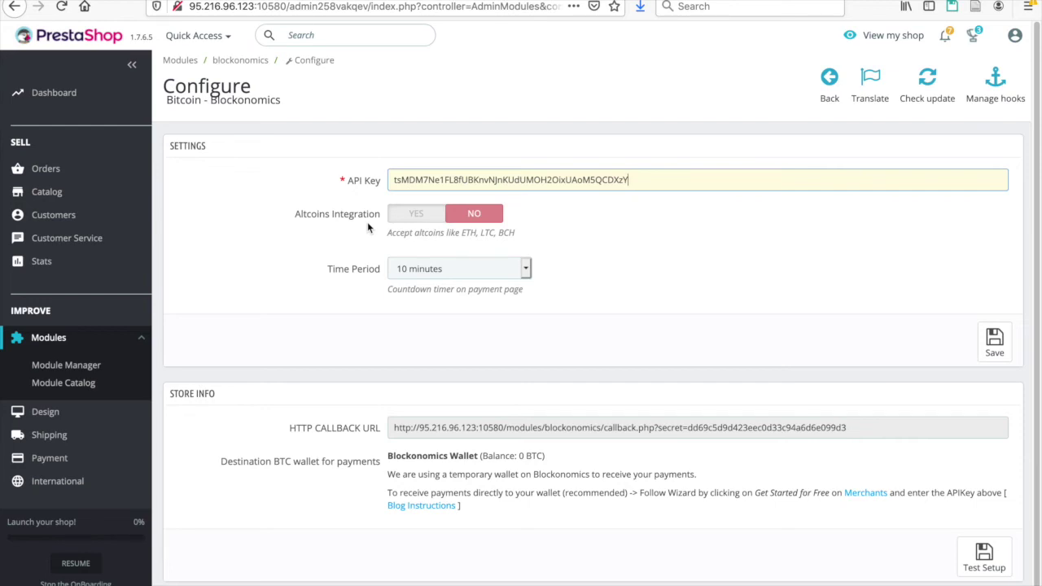
# Set the Time Period to 20 minutes and save the Blockonomics settings.
pyautogui.click(508, 275)
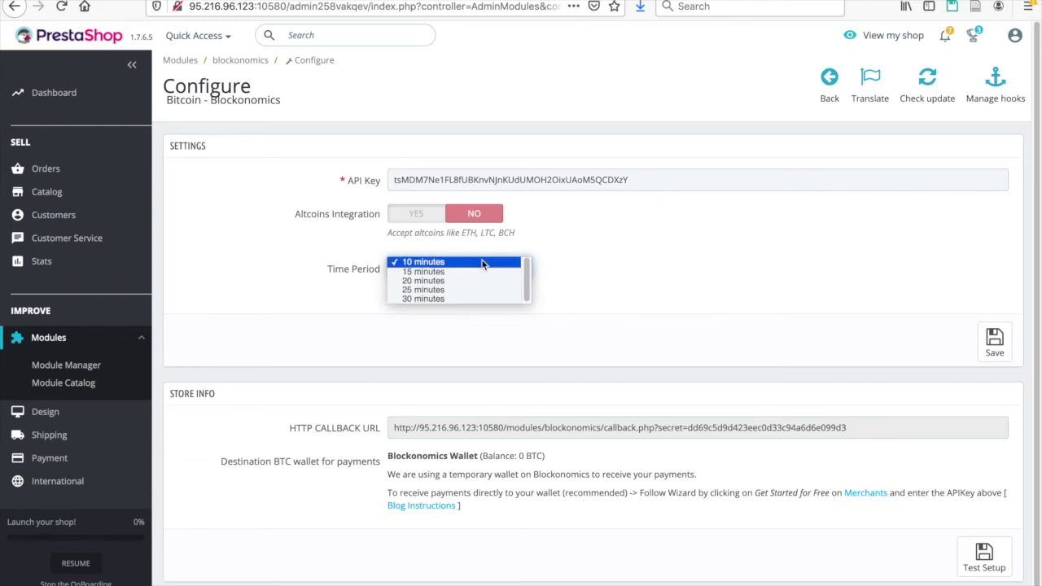
pyautogui.click(479, 281)
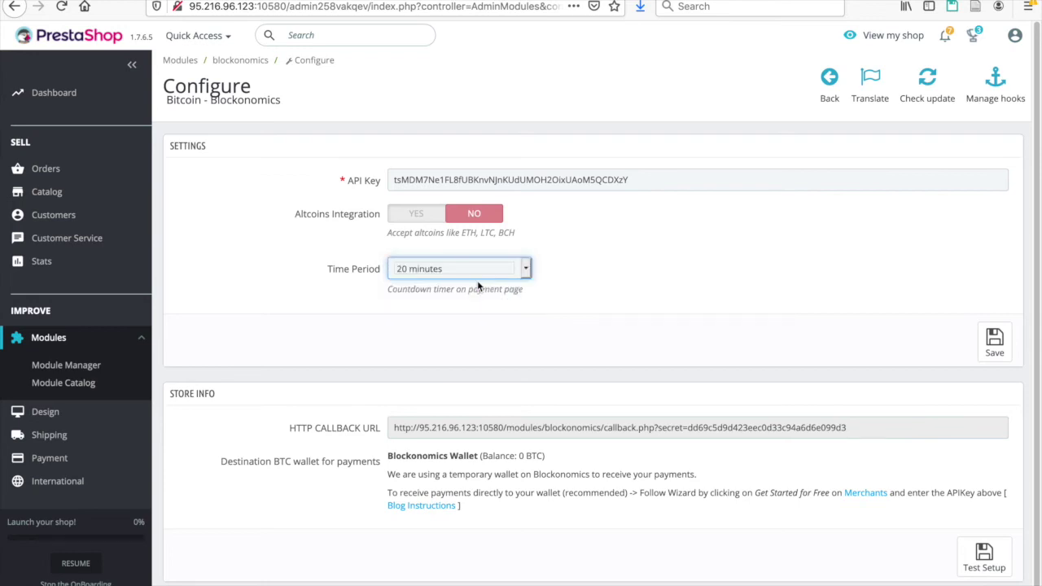
pyautogui.click(991, 342)
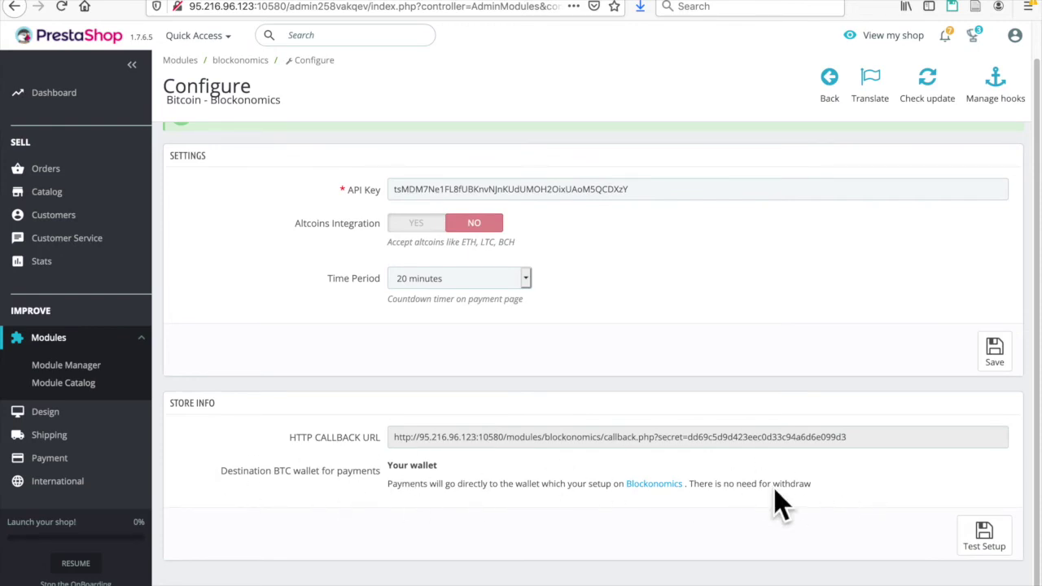
# Run Test Setup on the Blockonomics configuration page.
pyautogui.click(984, 539)
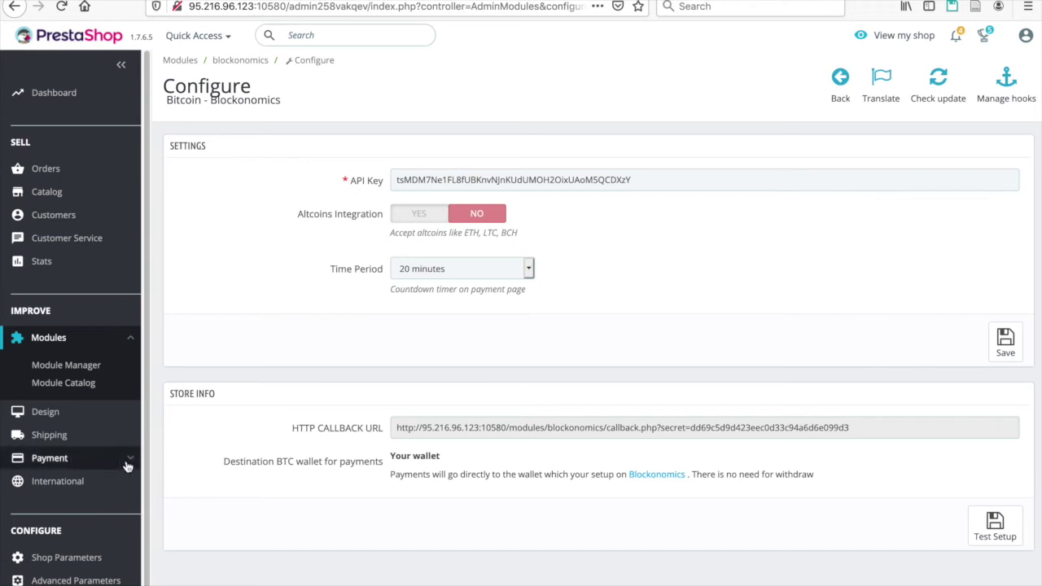
# Review Blockonomics payment restrictions: USD, all customer groups, both carriers.
pyautogui.moveTo(50, 458)
pyautogui.click(81, 459)
pyautogui.scroll(-5, 393, 347)
pyautogui.scroll(-5, 392, 351)
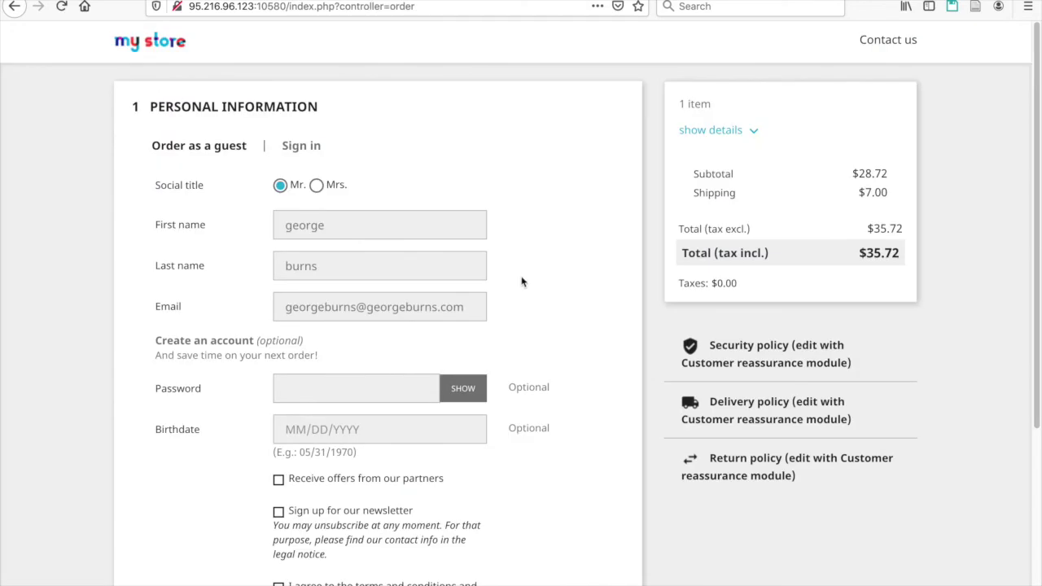
# Accept the conditions and confirm personal information, delivery address and carrier.
pyautogui.click(718, 132)
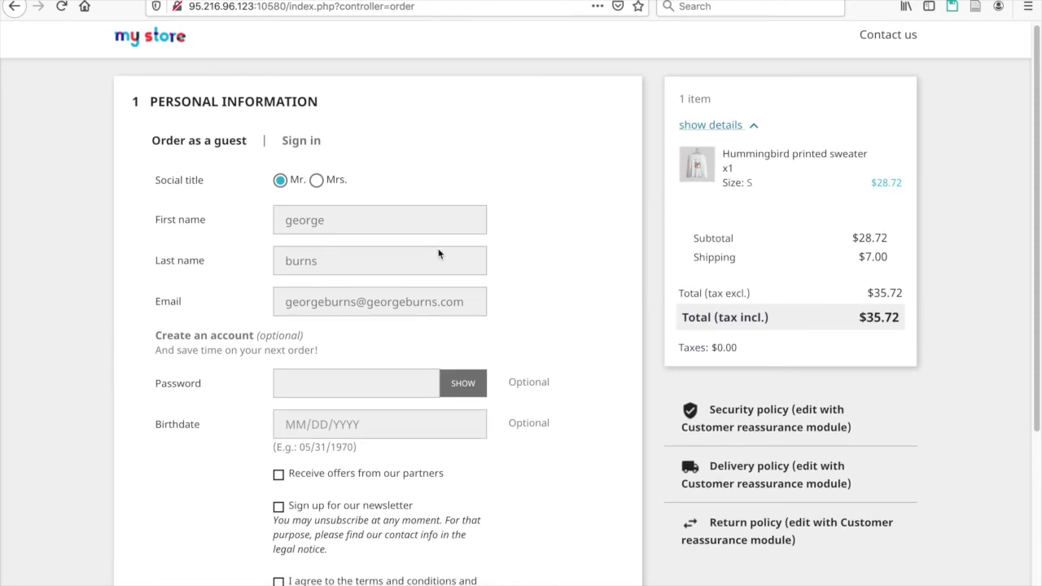
pyautogui.scroll(-5, 437, 247)
pyautogui.click(327, 329)
pyautogui.click(546, 381)
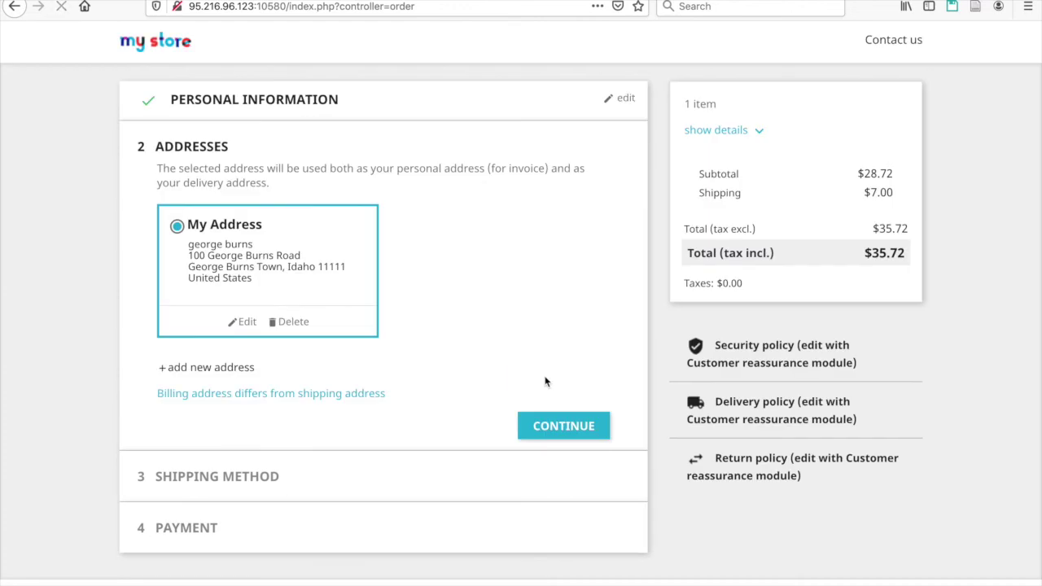
pyautogui.click(551, 424)
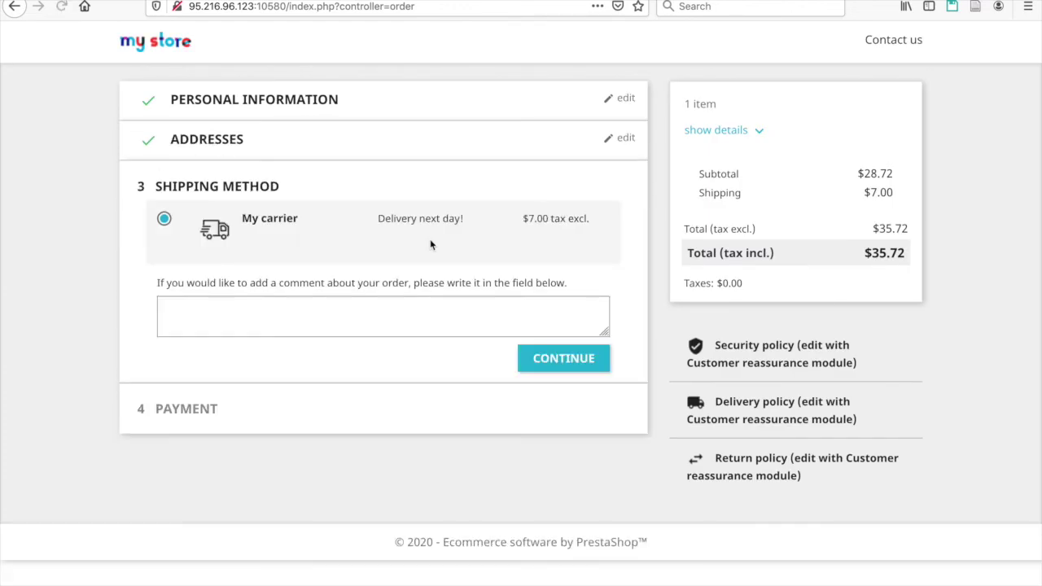
pyautogui.click(561, 366)
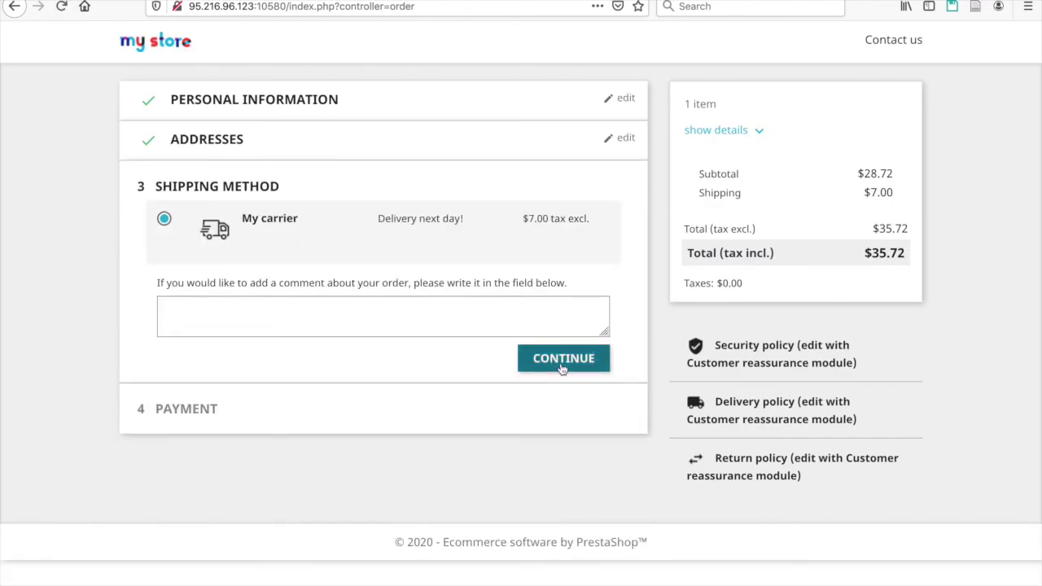
# Select Pay by bitcoin, accept the terms of service, and place the order.
pyautogui.click(211, 292)
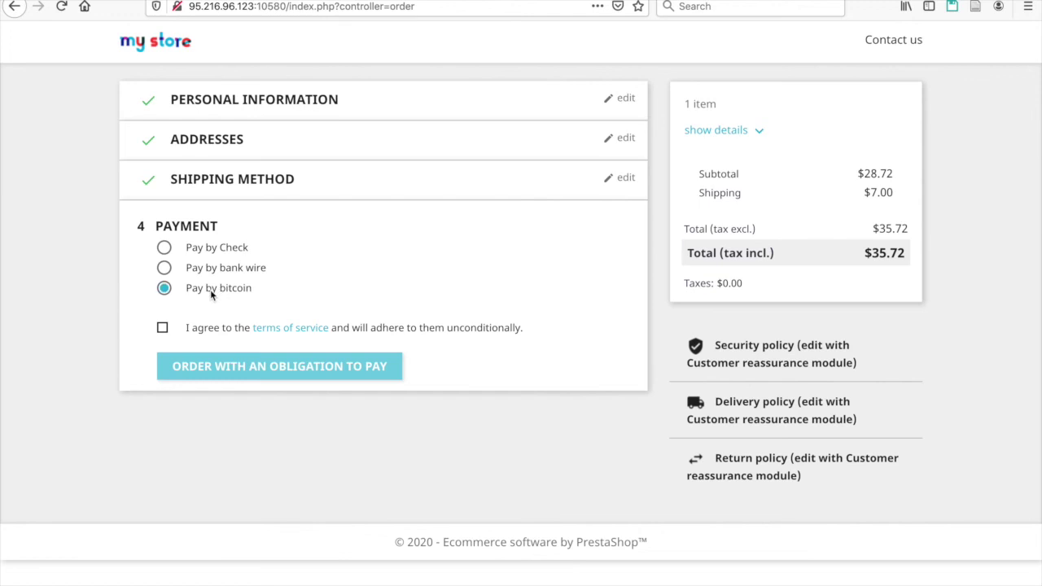
pyautogui.click(219, 329)
pyautogui.click(282, 371)
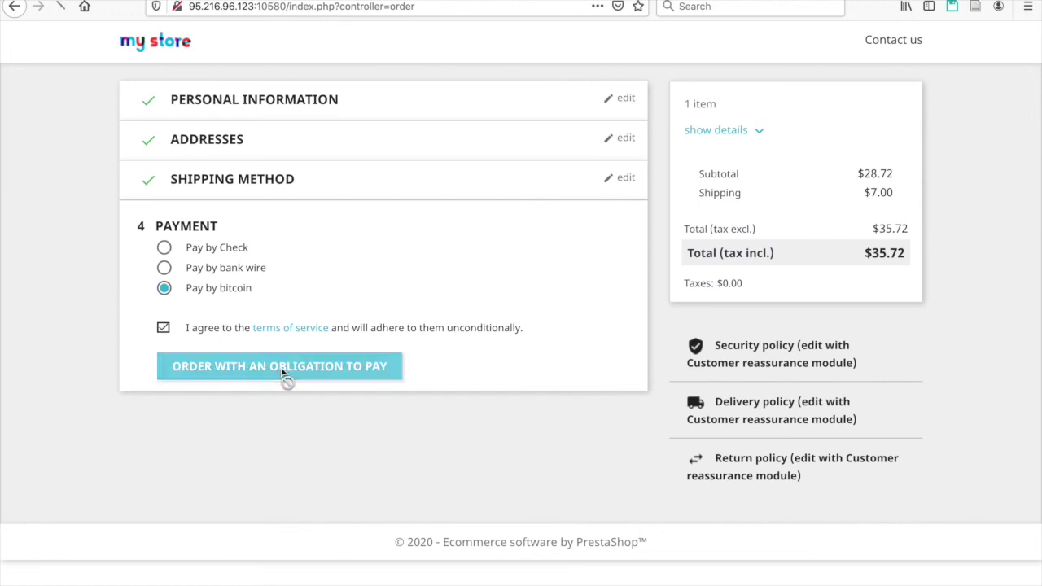